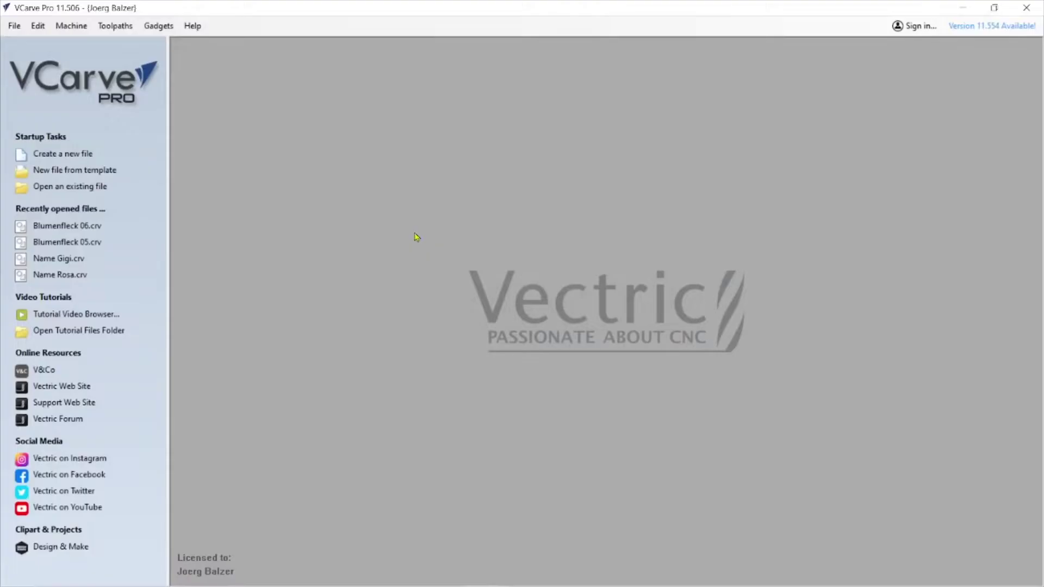
Check the VCarve Gadgets menu, then browse the Vectric Gadgets website in Edge
click(155, 31)
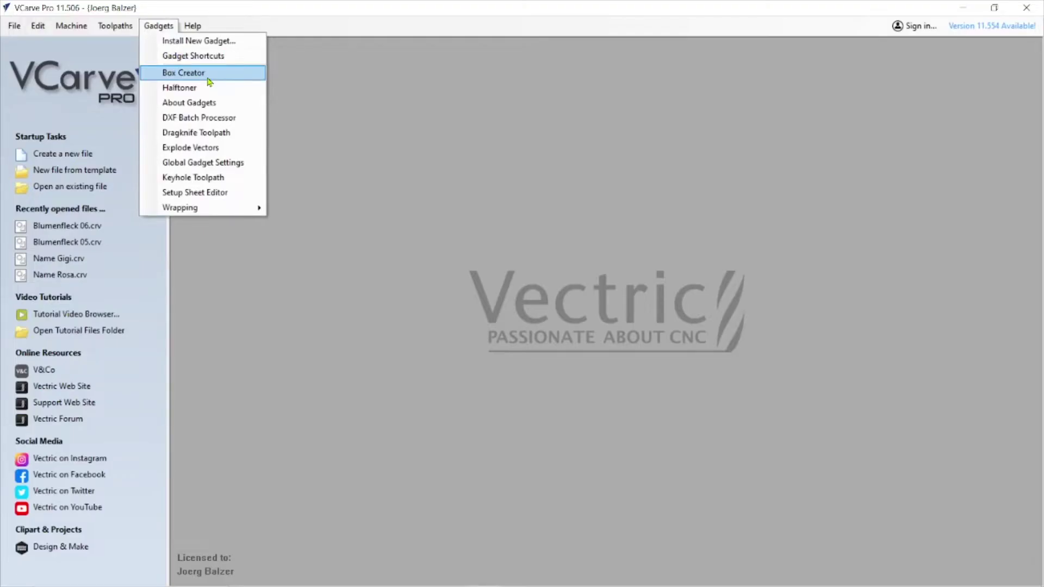
click(396, 101)
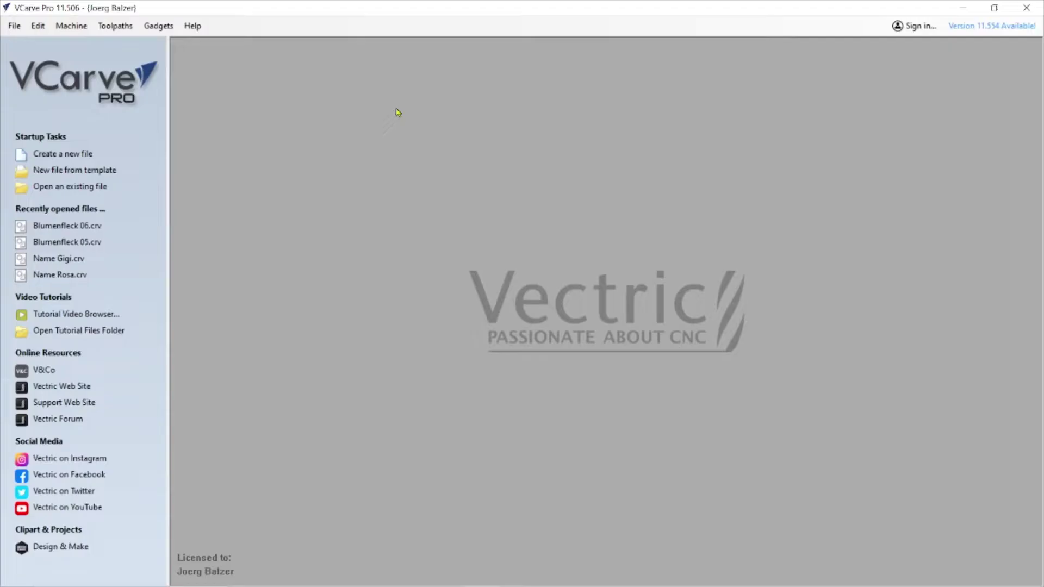
click(347, 572)
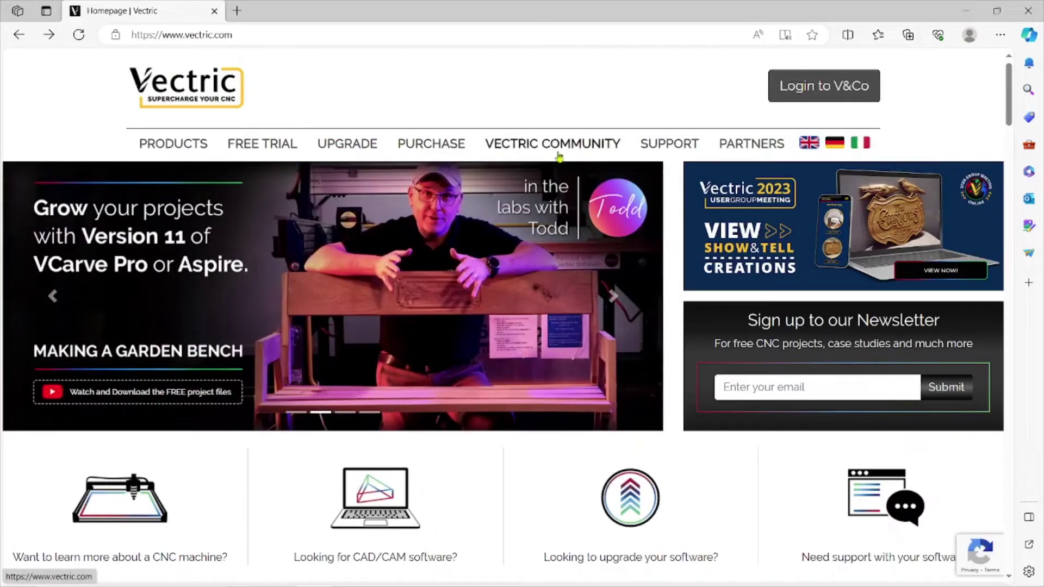
mouse_move(546, 150)
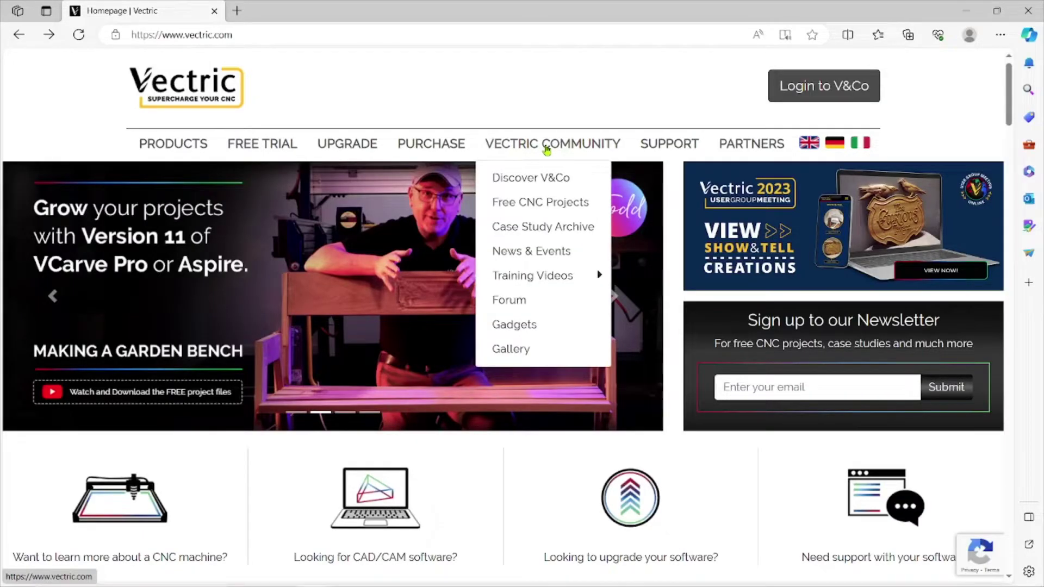
click(514, 326)
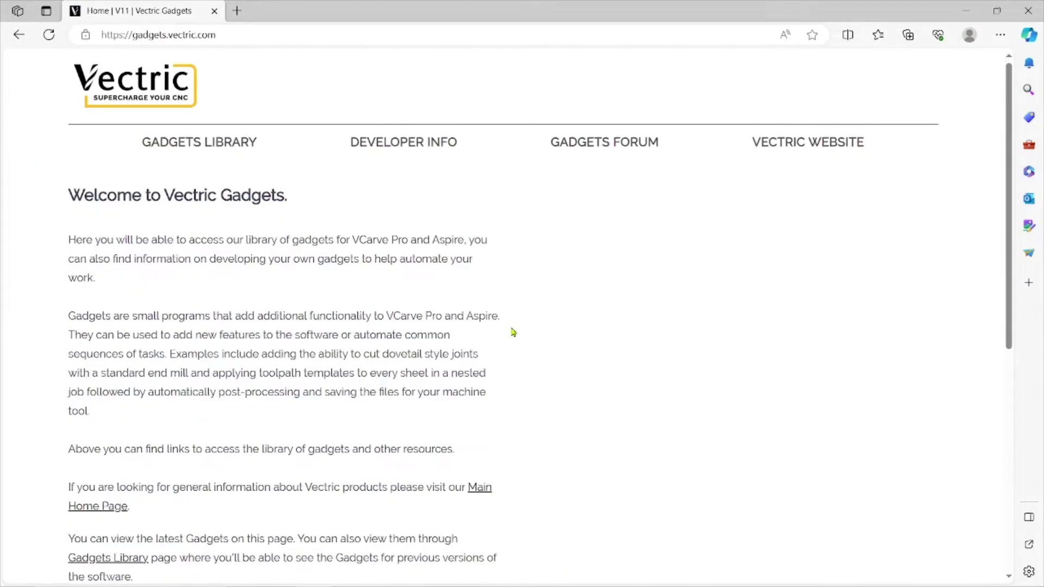
scroll(485, 368, down, 4)
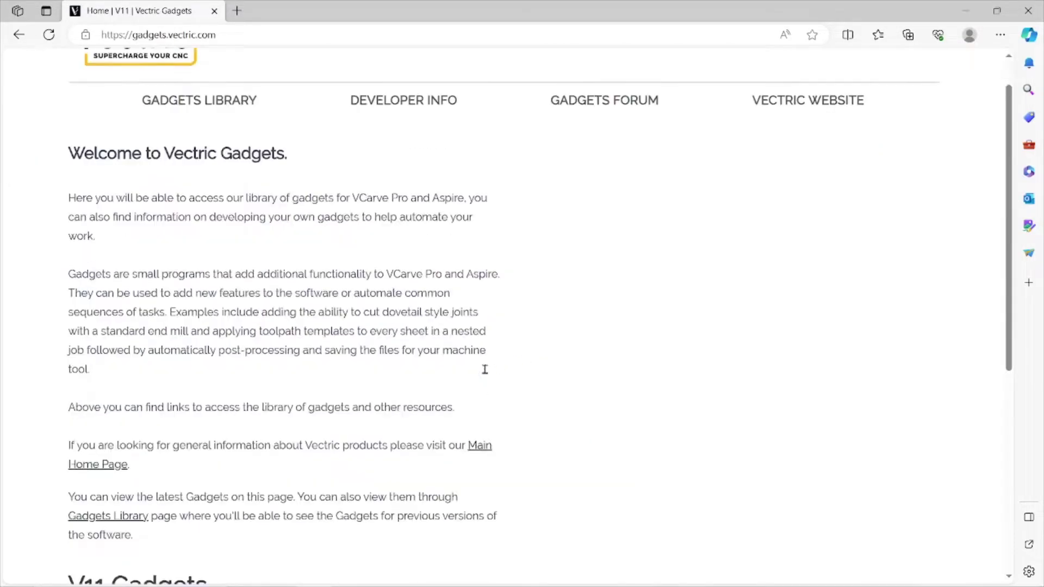
scroll(485, 374, down, 3)
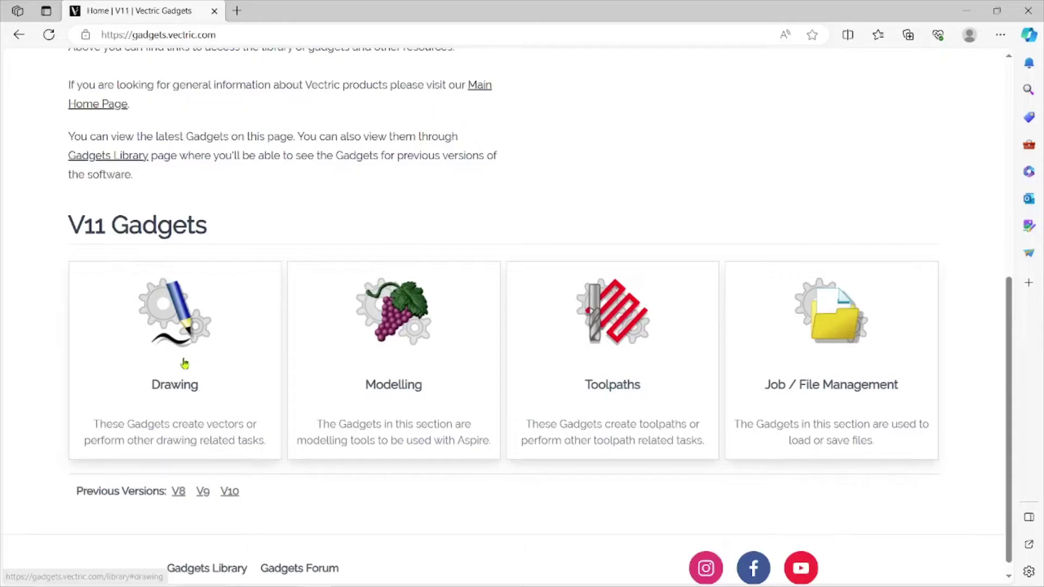
scroll(184, 364, down, 1)
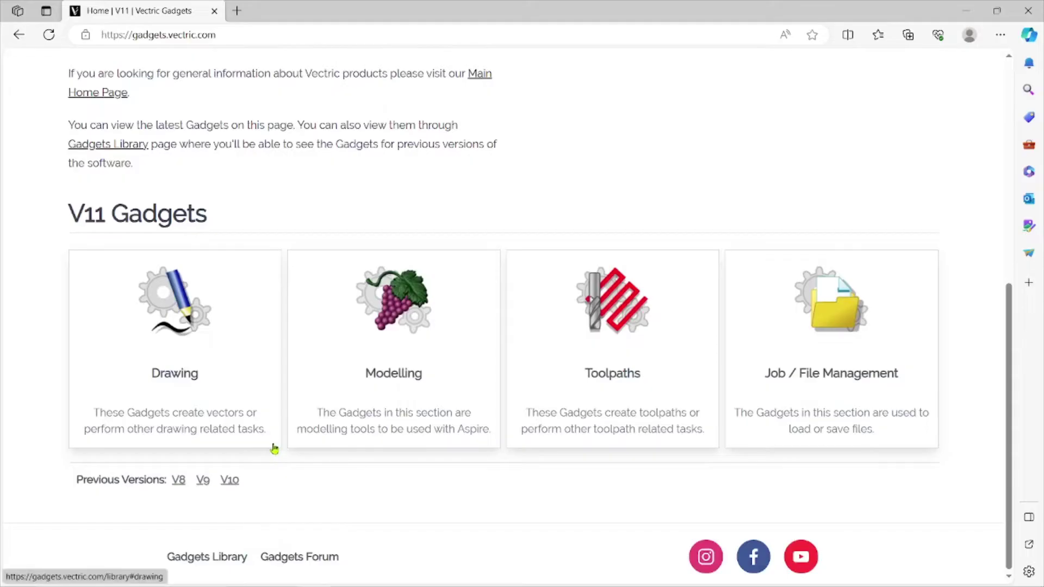
key(alt+Left)
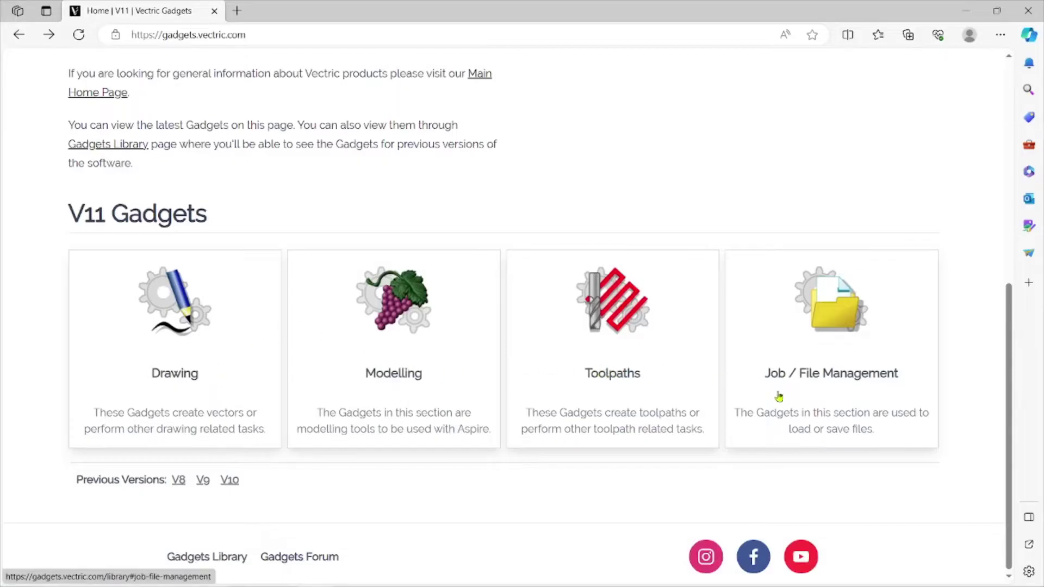
Open the Drawing section of the Gadgets Library and scroll down to the Toolpaths gadgets
click(173, 359)
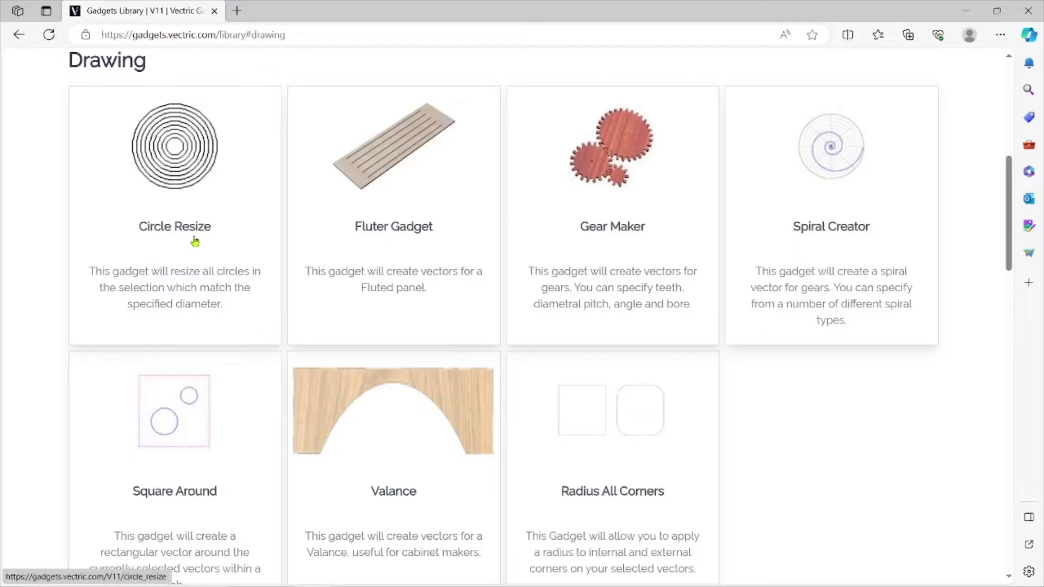
scroll(212, 240, down, 3)
scroll(212, 240, up, 3)
scroll(212, 243, down, 1)
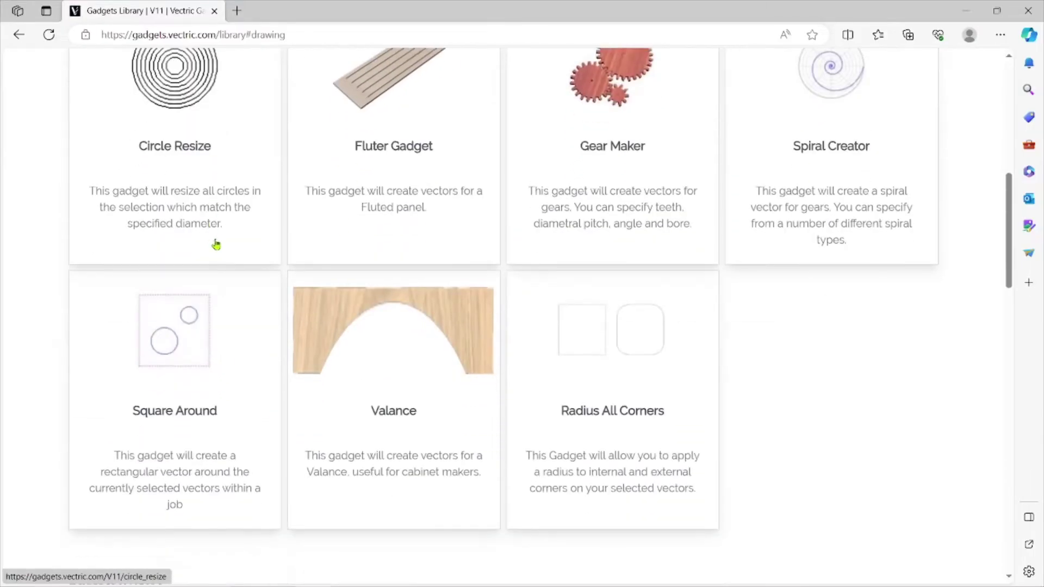
scroll(207, 247, up, 1)
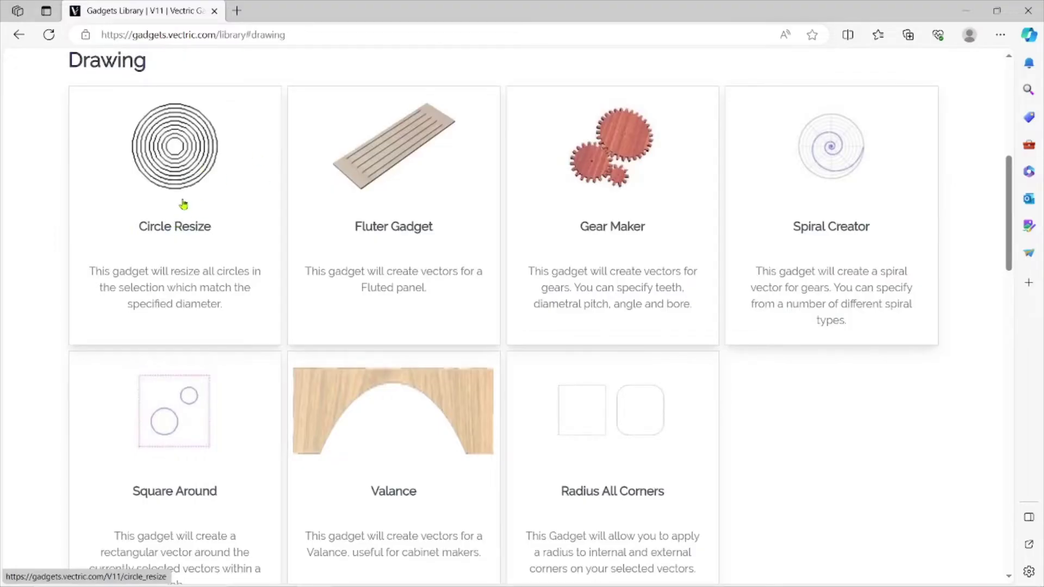
scroll(184, 204, down, 8)
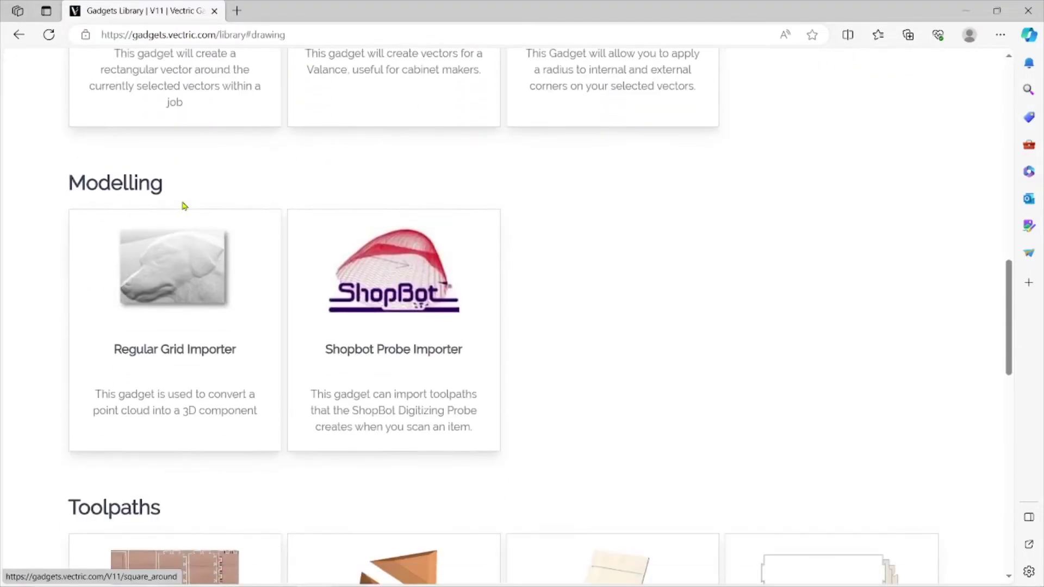
scroll(183, 206, down, 5)
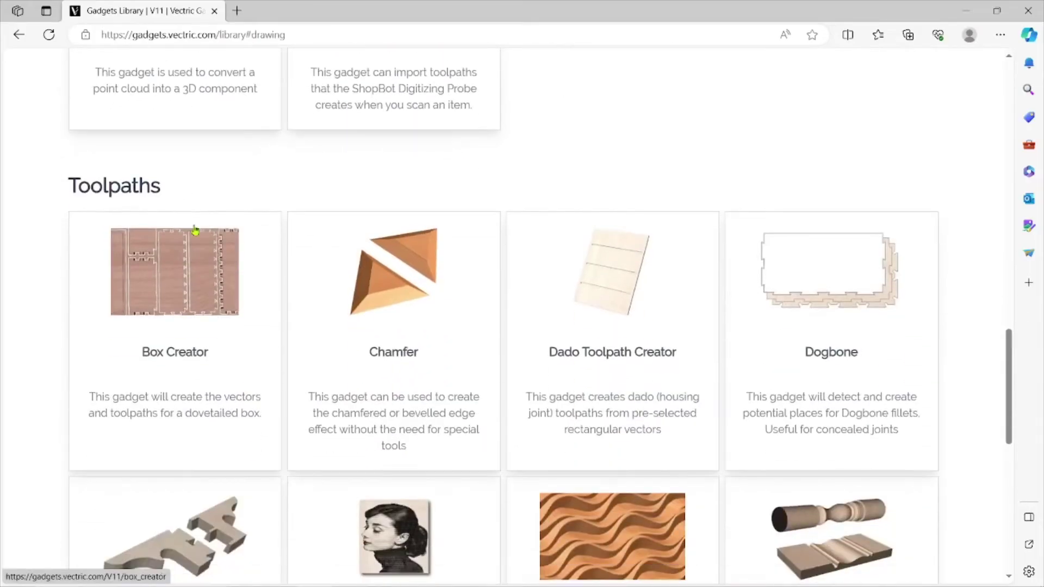
scroll(115, 258, down, 1)
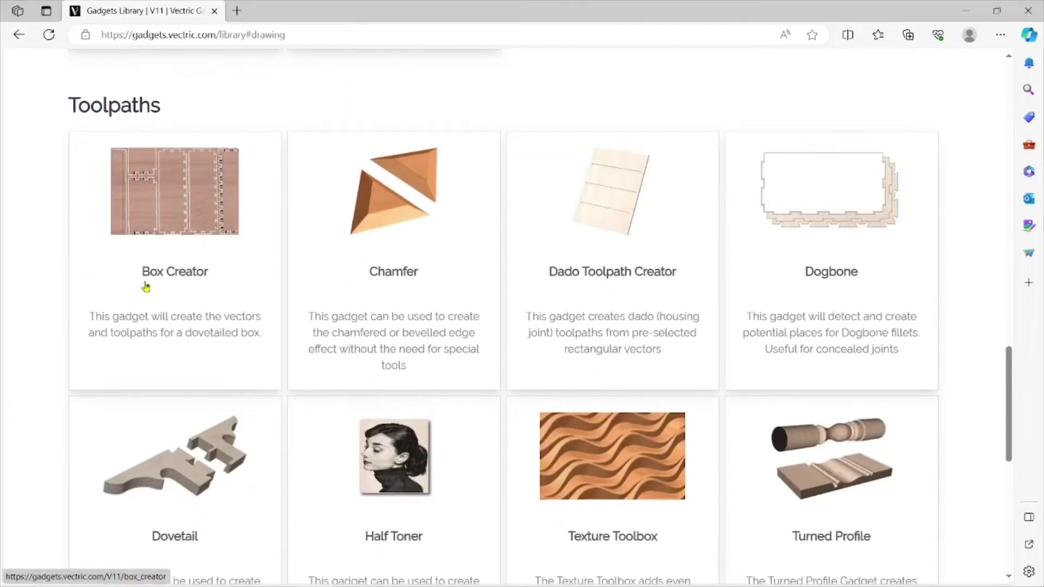
Read through the Box Creator gadget page's overview, then return to VCarve Pro
click(171, 282)
scroll(169, 284, down, 4)
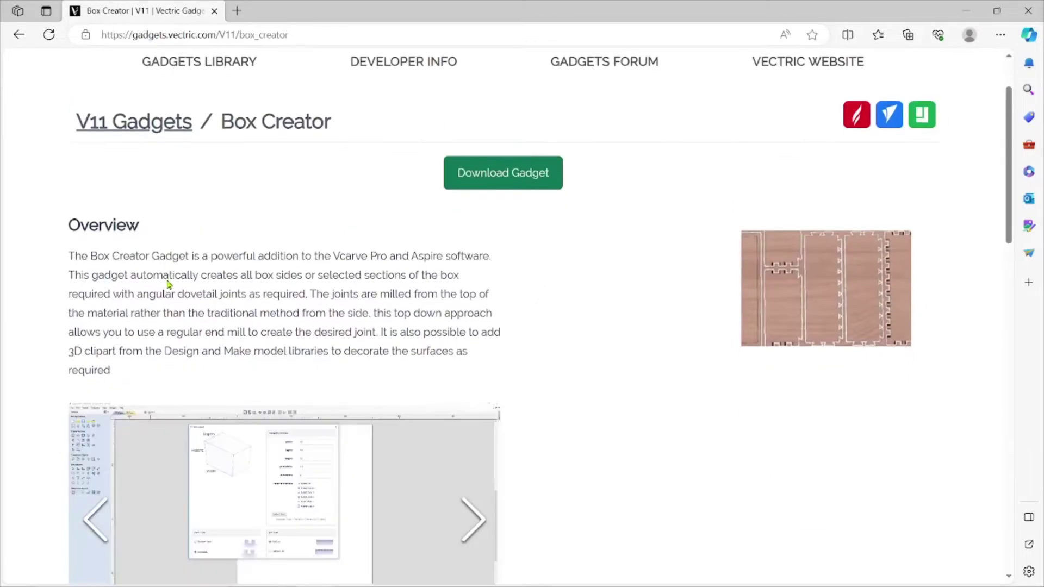
scroll(214, 317, down, 1)
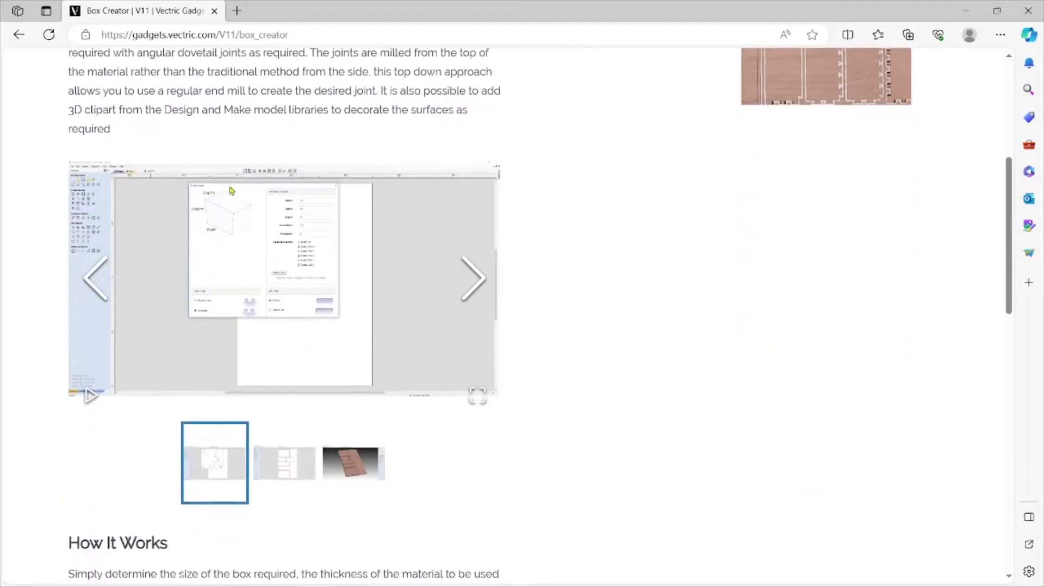
scroll(211, 306, down, 5)
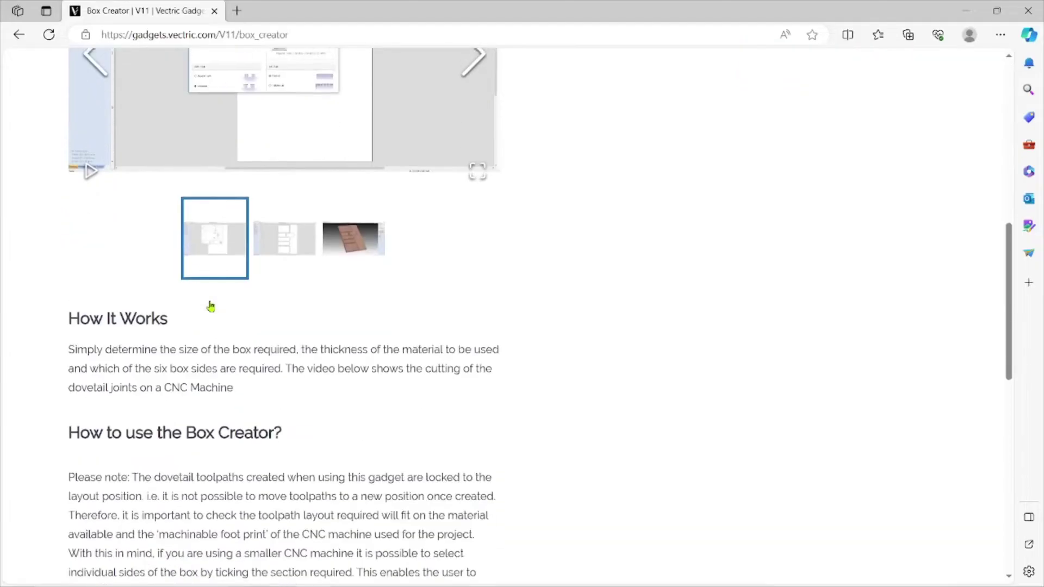
scroll(212, 306, up, 10)
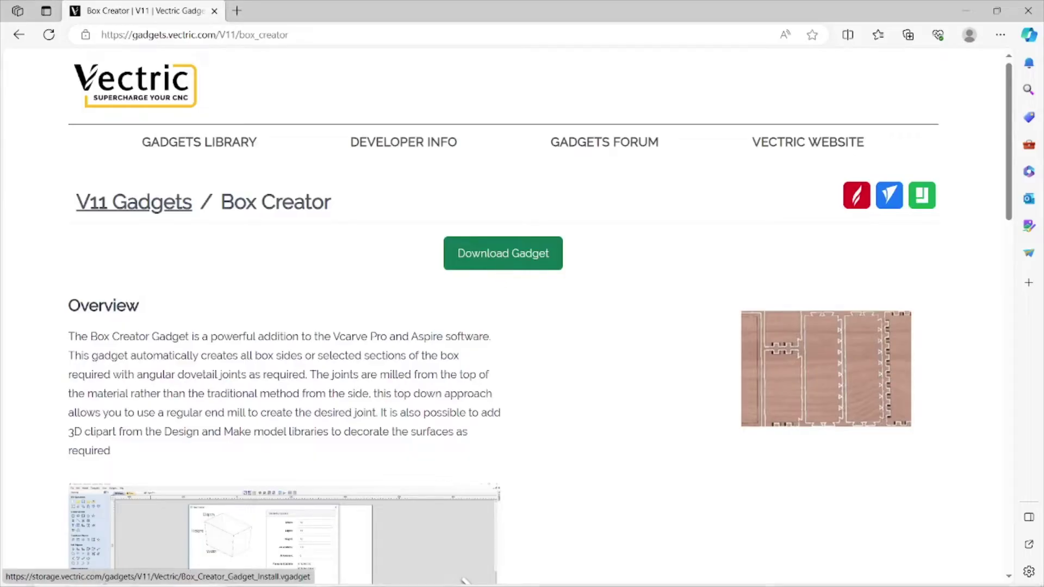
click(482, 574)
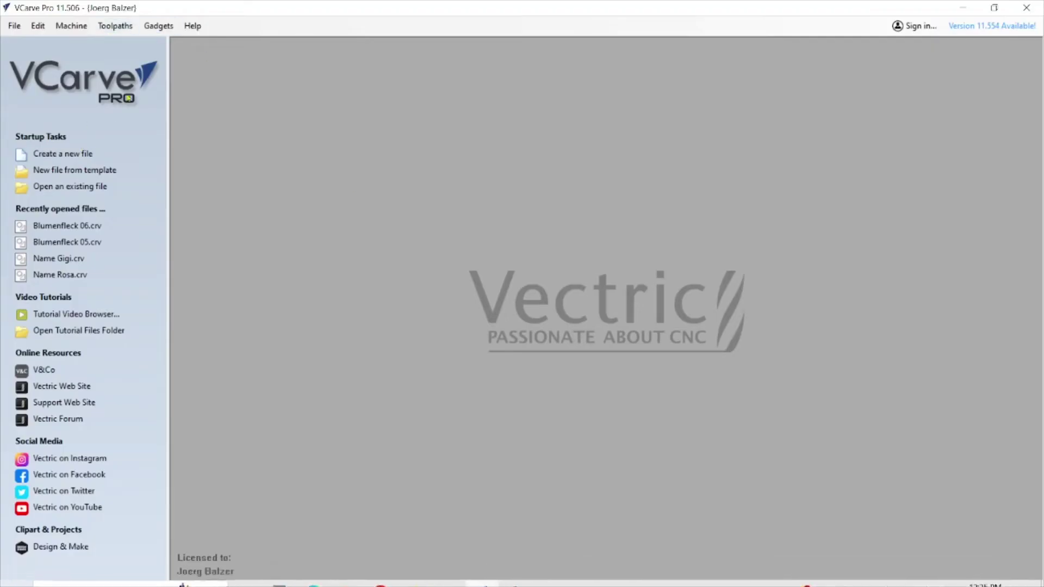
Open the Gadgets menu and close it without running a gadget
click(160, 28)
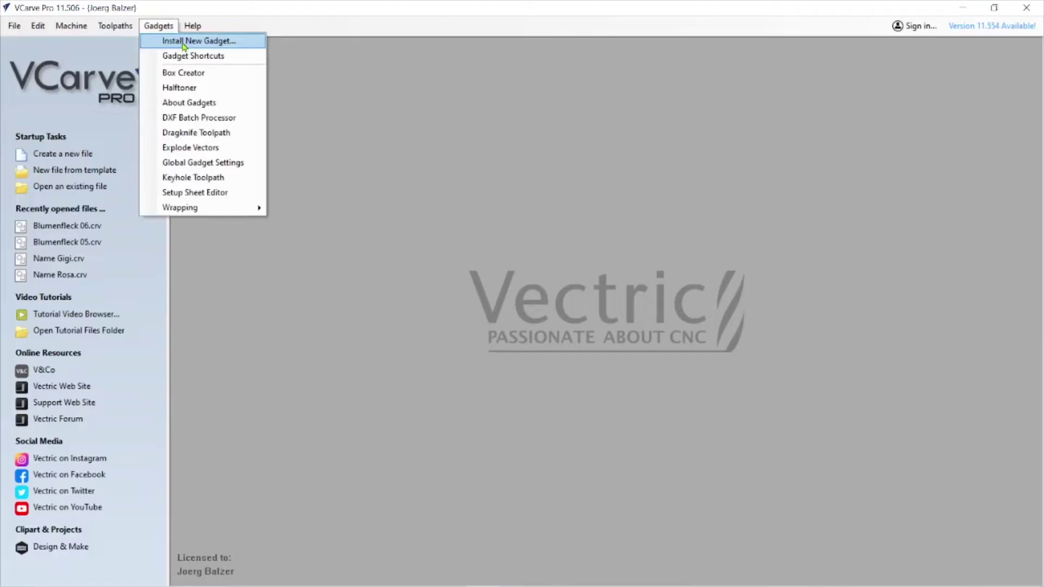
click(428, 262)
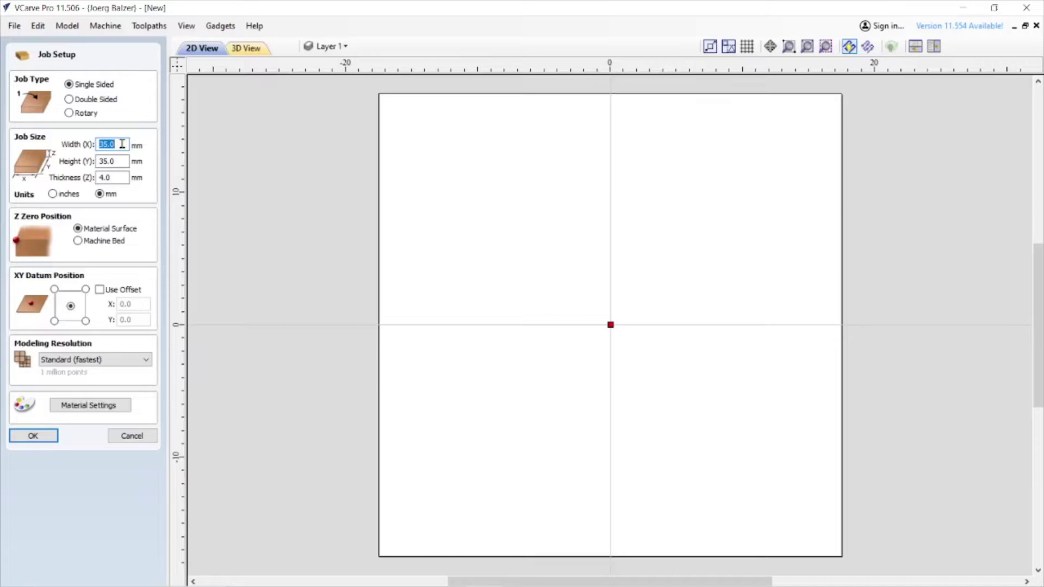
Set the job to 370 × 800 mm, 12.2 mm thick, Z zero on machine bed, bottom-left origin
text(370)
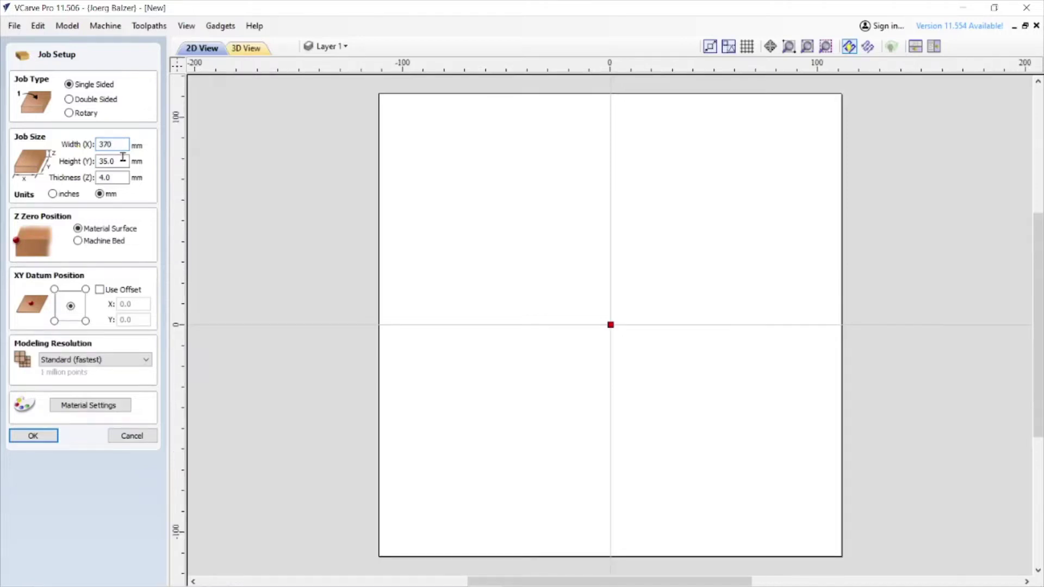
key(Tab)
text(800)
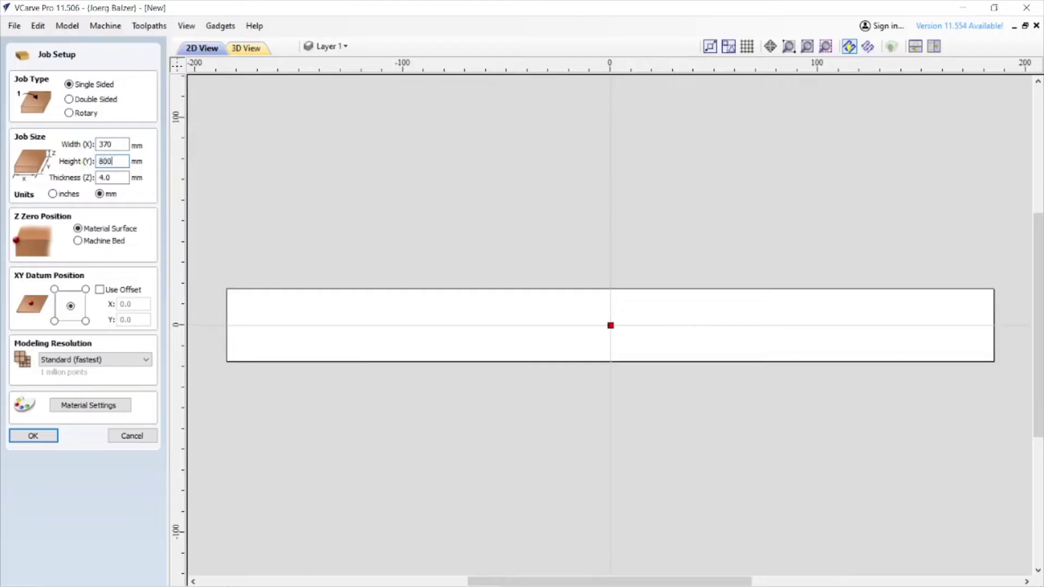
key(Return)
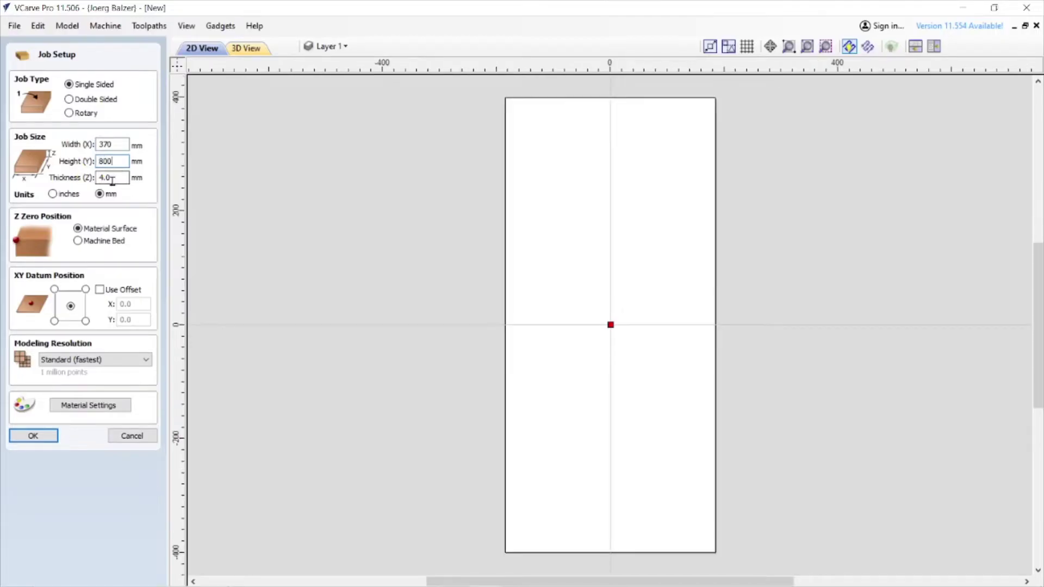
key(Tab)
text(1)
click(77, 241)
click(54, 322)
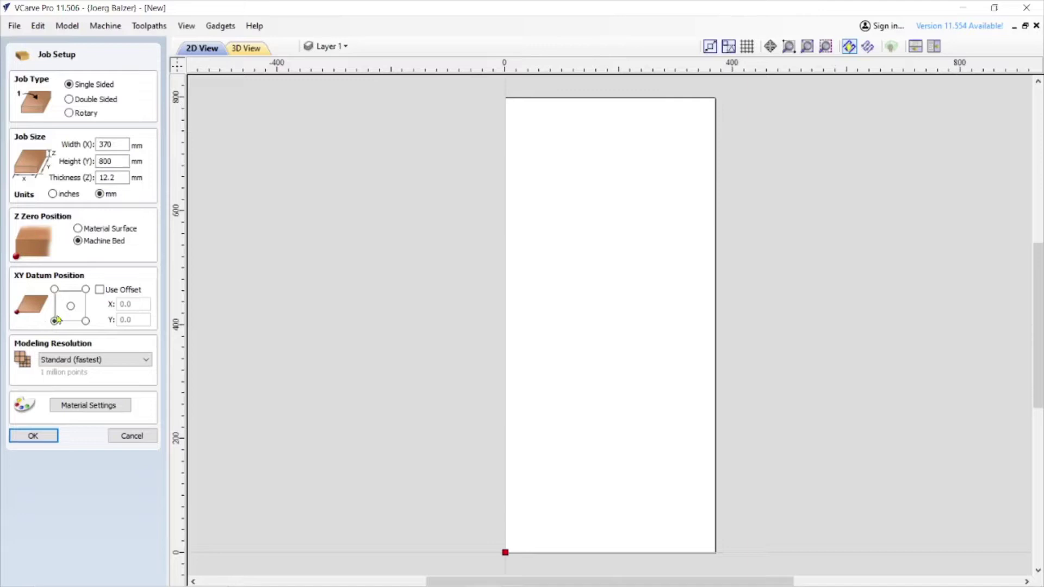
click(34, 436)
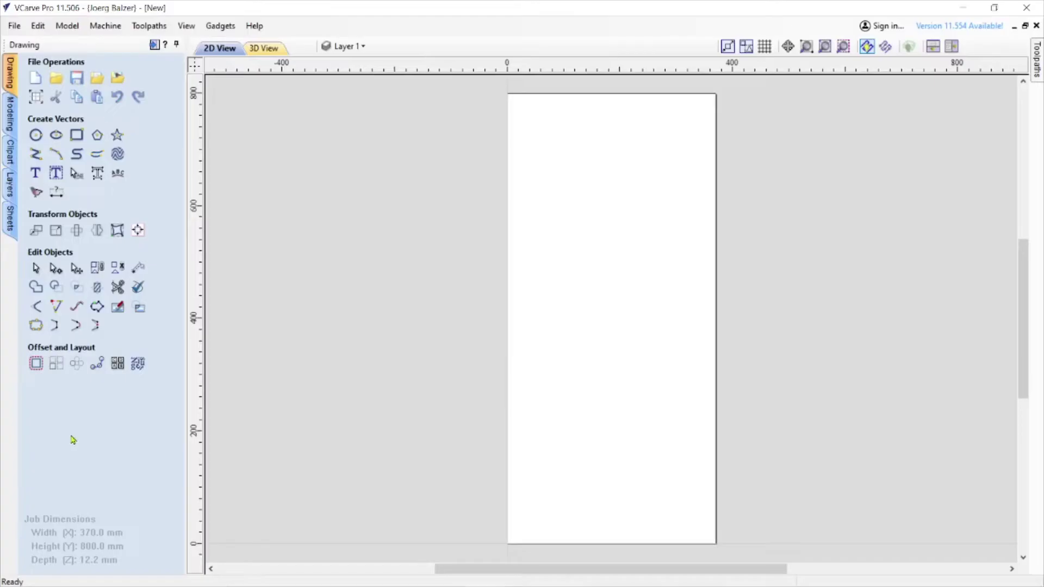
click(220, 26)
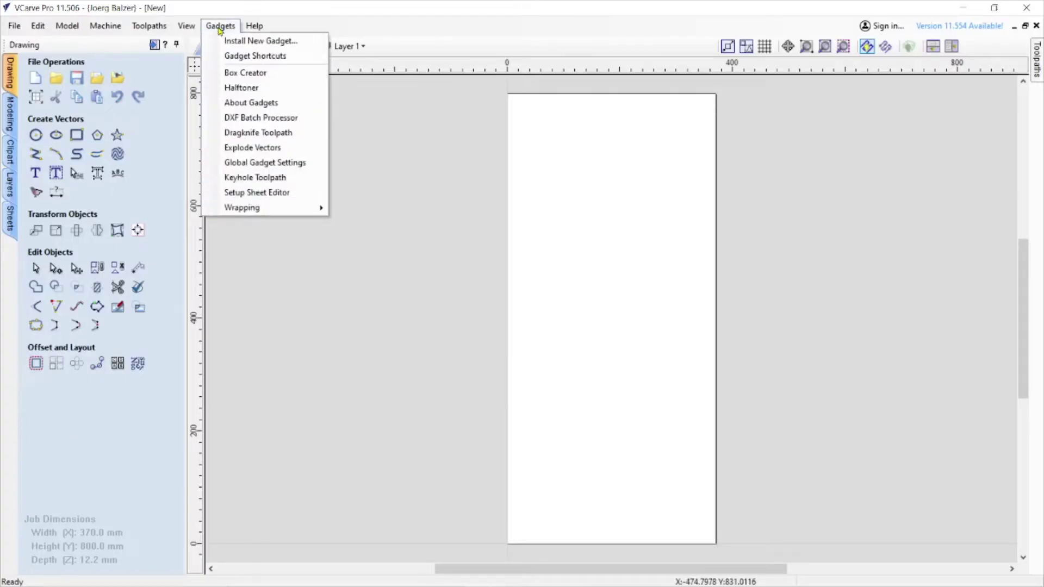
Launch Box Creator and review its 350 × 350 × 100 mm size, 35 mm joint width and allowance
click(244, 73)
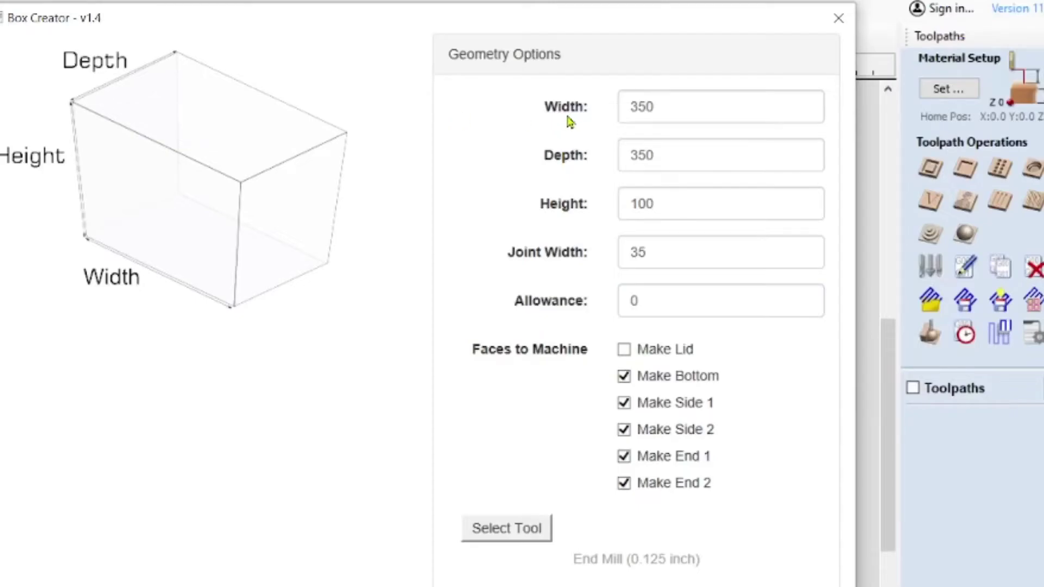
click(677, 107)
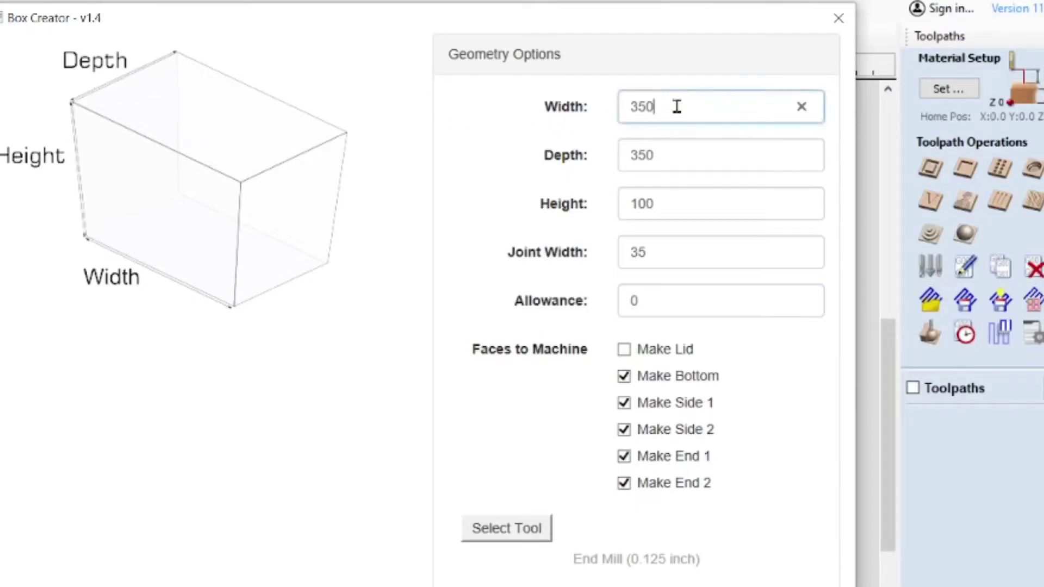
click(672, 154)
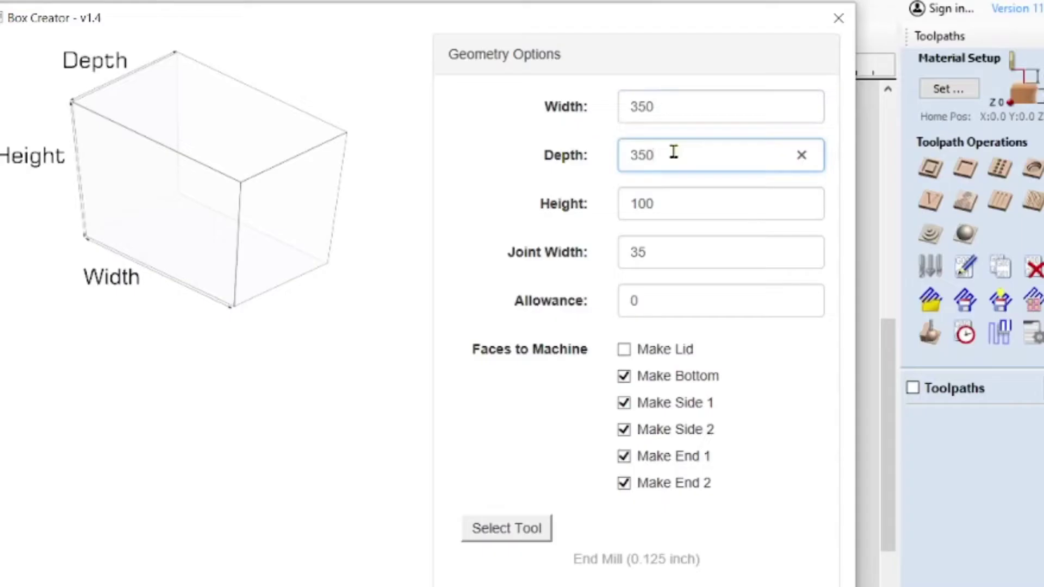
click(675, 201)
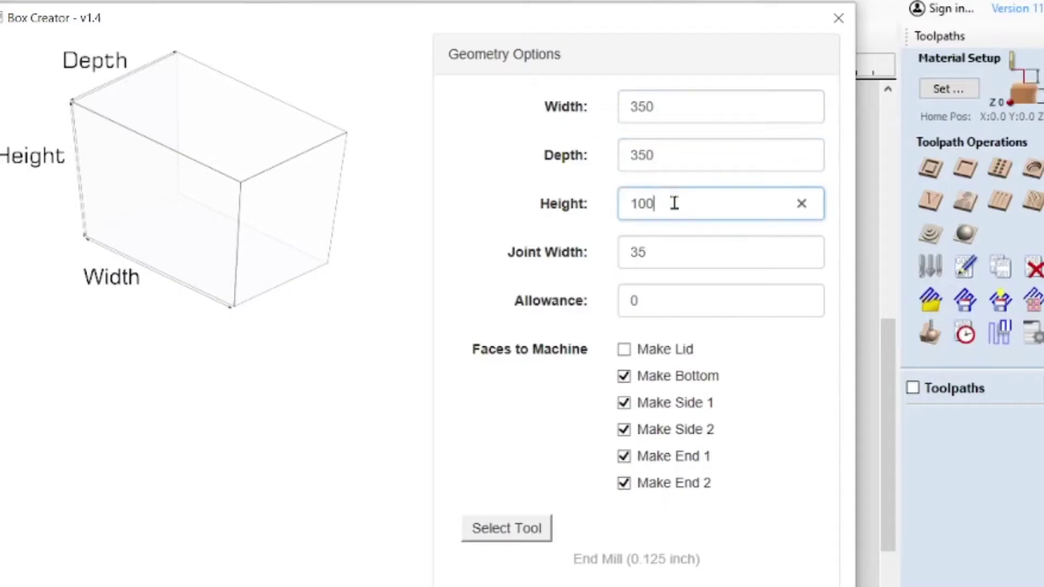
click(669, 257)
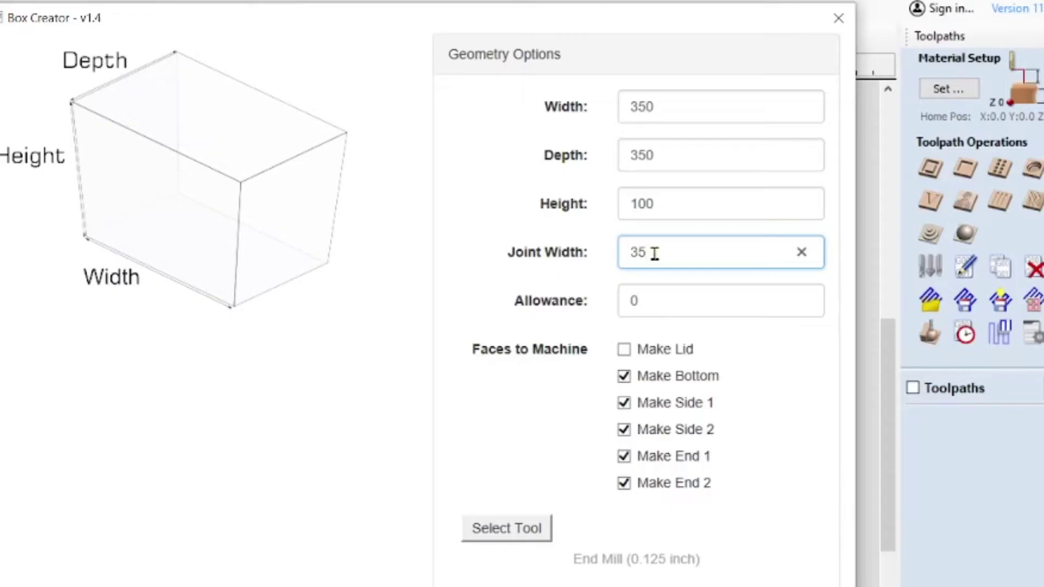
click(661, 302)
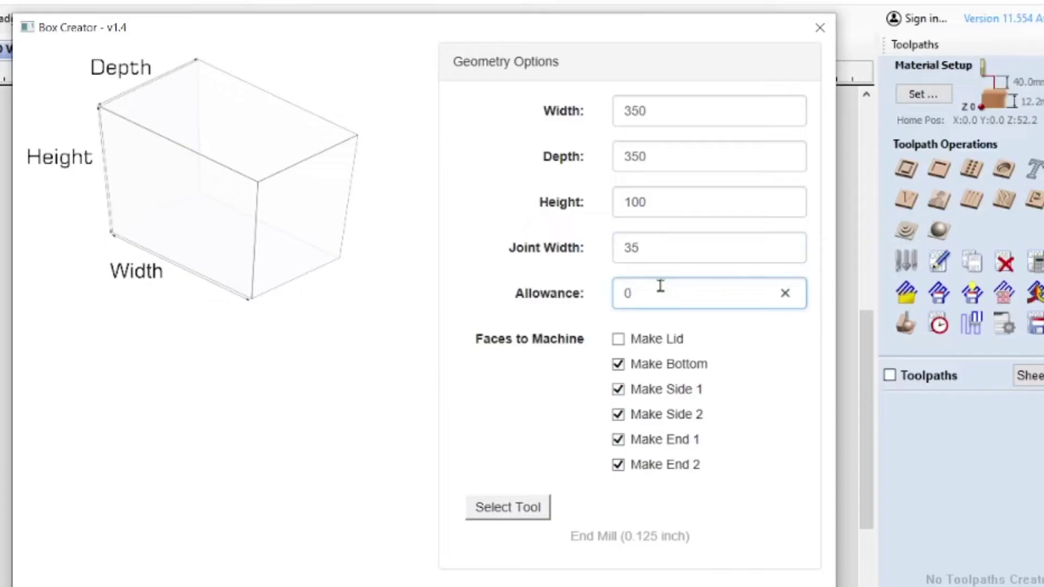
Set the allowance to 0.1 with Square Tabs joints and generate the box layout
key(BackSpace)
text(0.1)
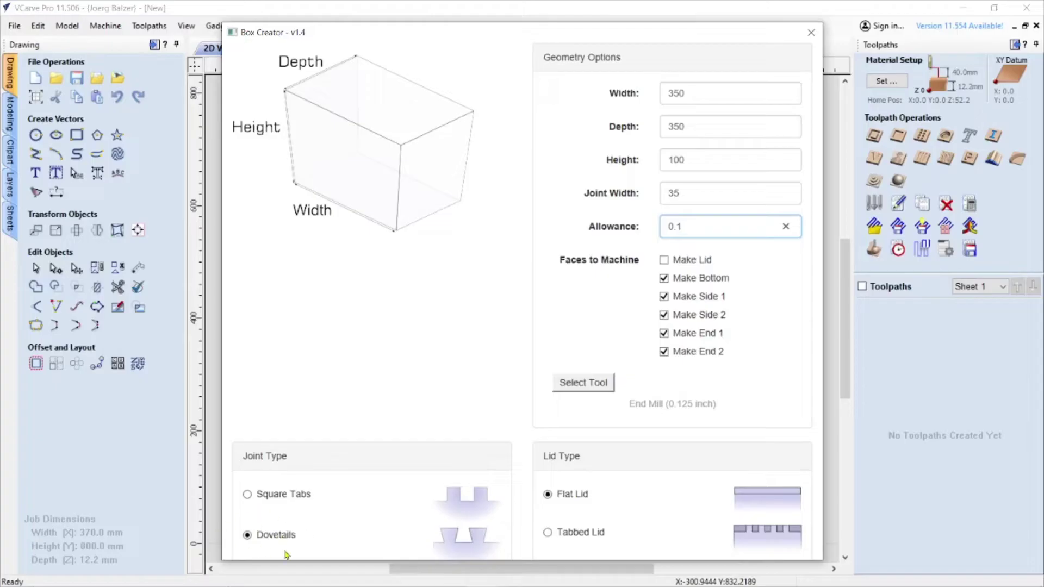
click(248, 495)
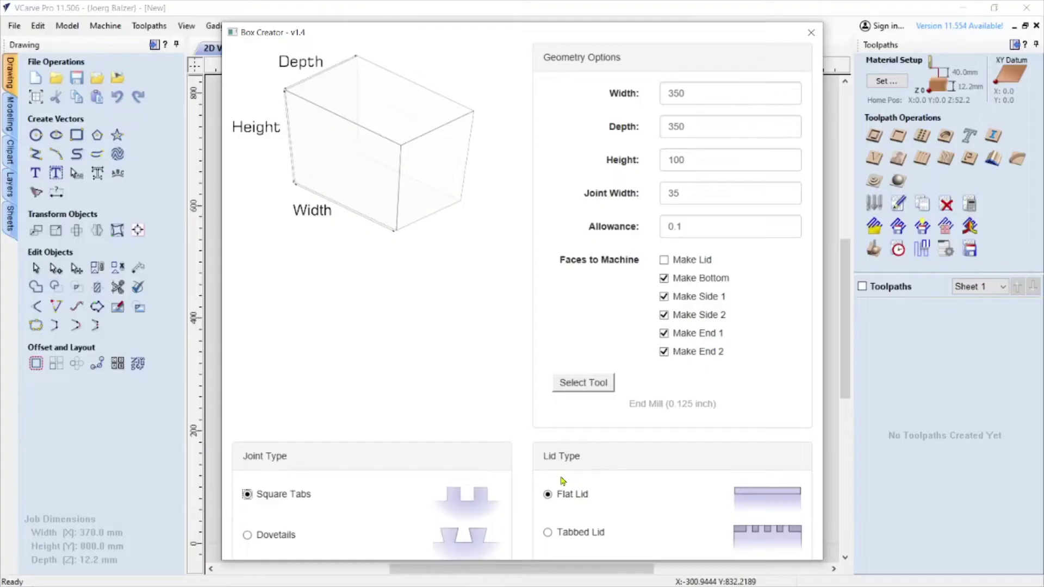
scroll(563, 481, down, 2)
scroll(563, 481, up, 2)
scroll(525, 422, down, 2)
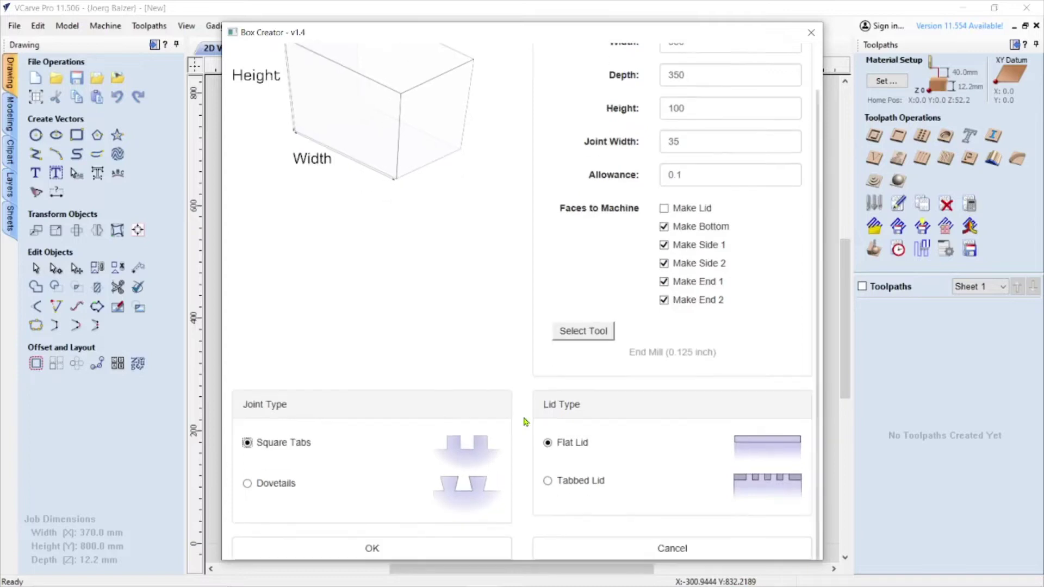
click(368, 550)
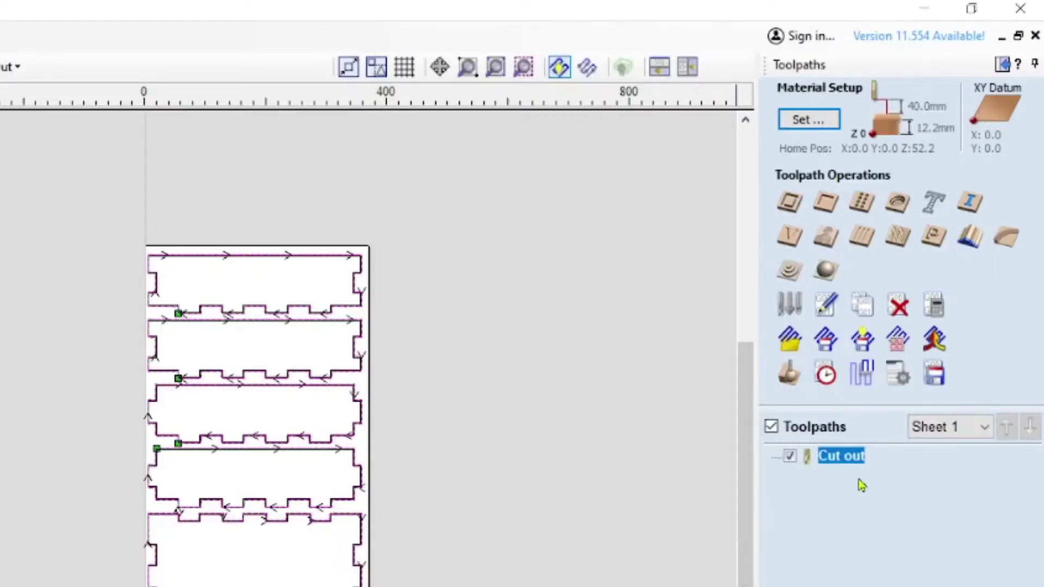
Edit the Cut out toolpath to use 5 mm long, 0.2 mm thick tabs
mouse_move(914, 311)
right_click(851, 463)
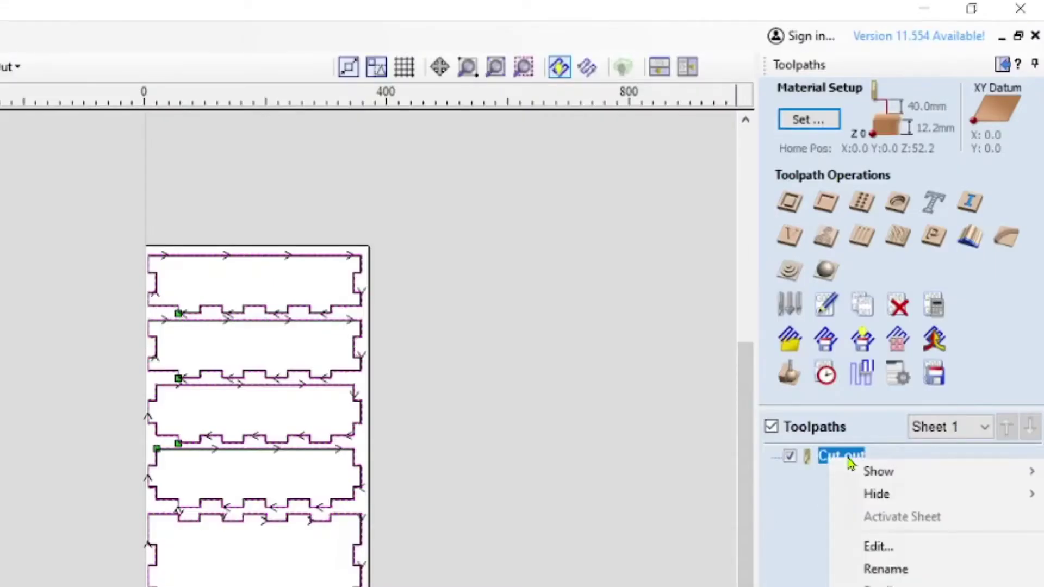
click(881, 547)
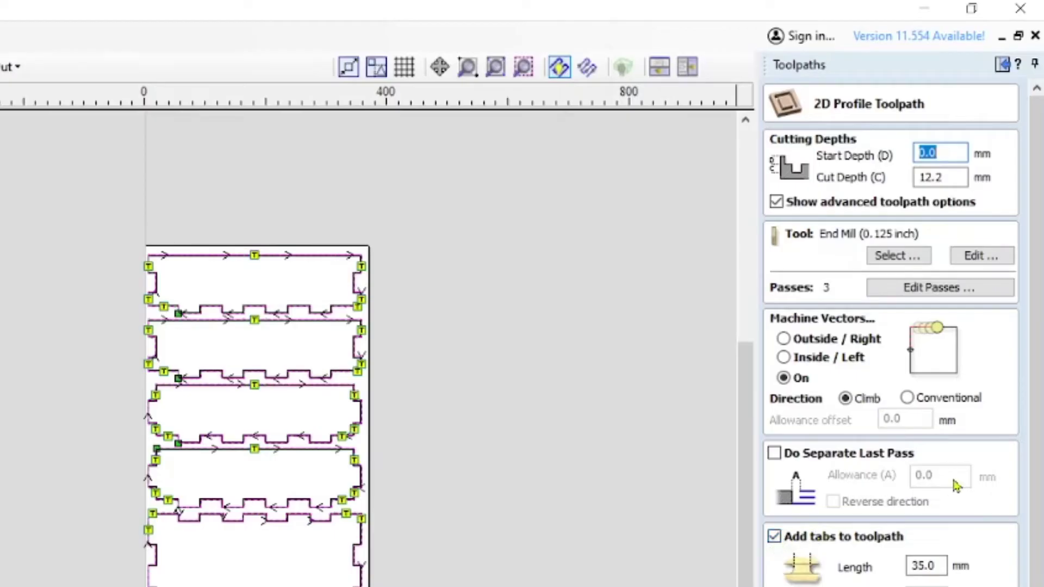
scroll(1036, 467, down, 3)
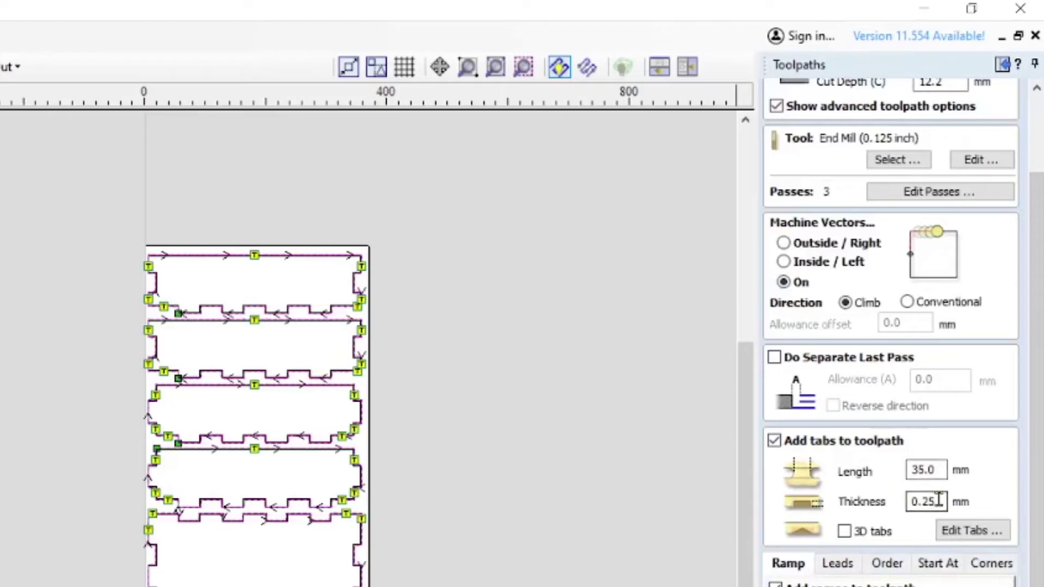
double_click(929, 469)
text(5)
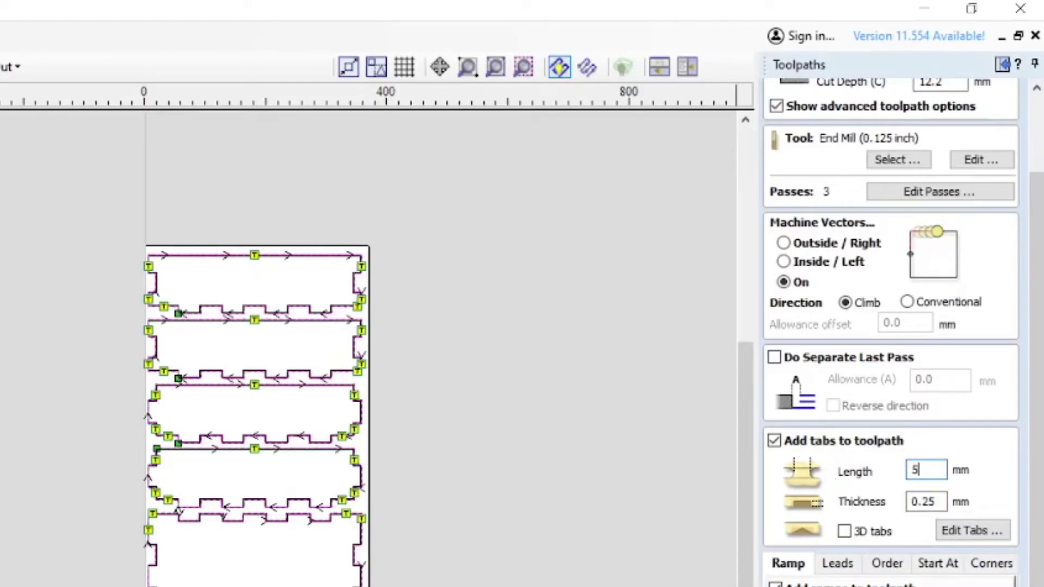
double_click(938, 499)
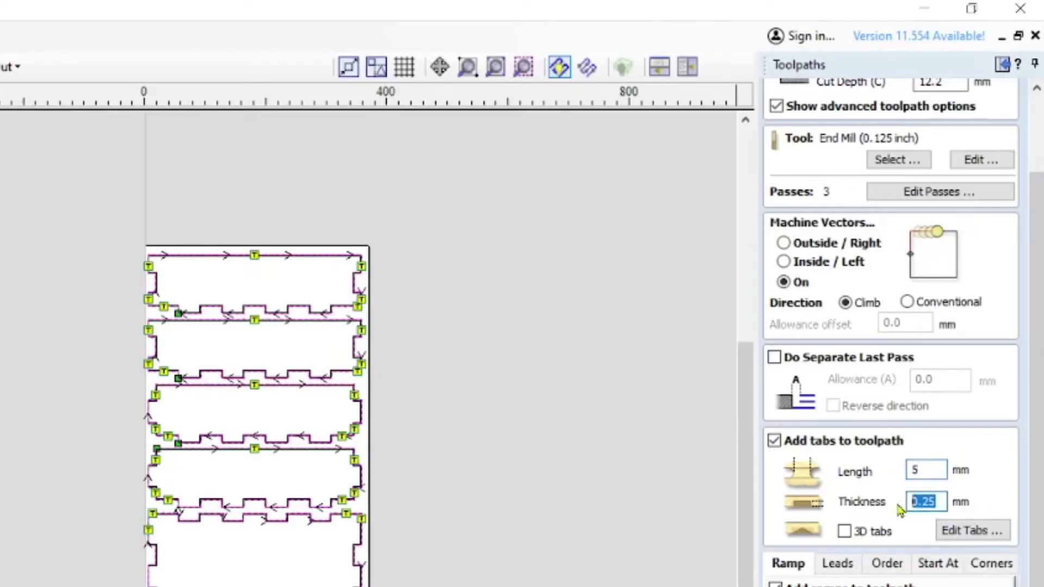
text(0.2)
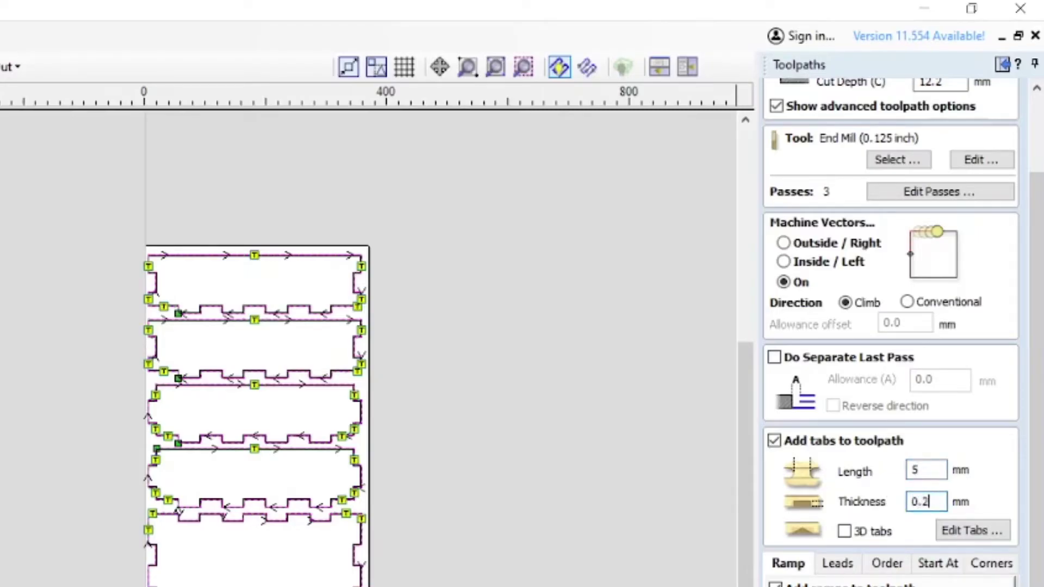
click(973, 531)
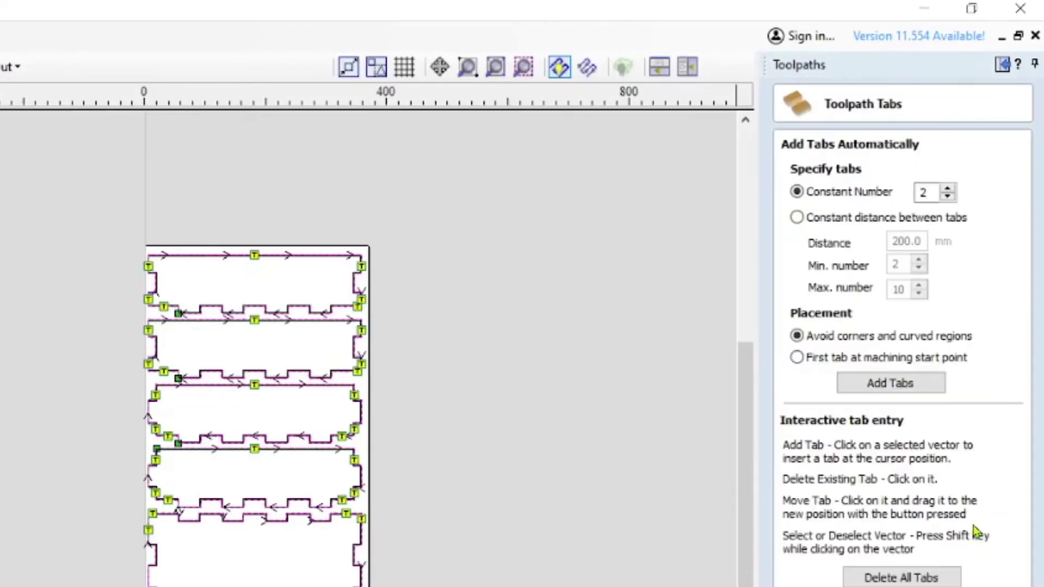
Replace the tabs automatically at 4 per part and turn off toolpath ramps
click(949, 190)
click(949, 190)
click(869, 581)
click(876, 384)
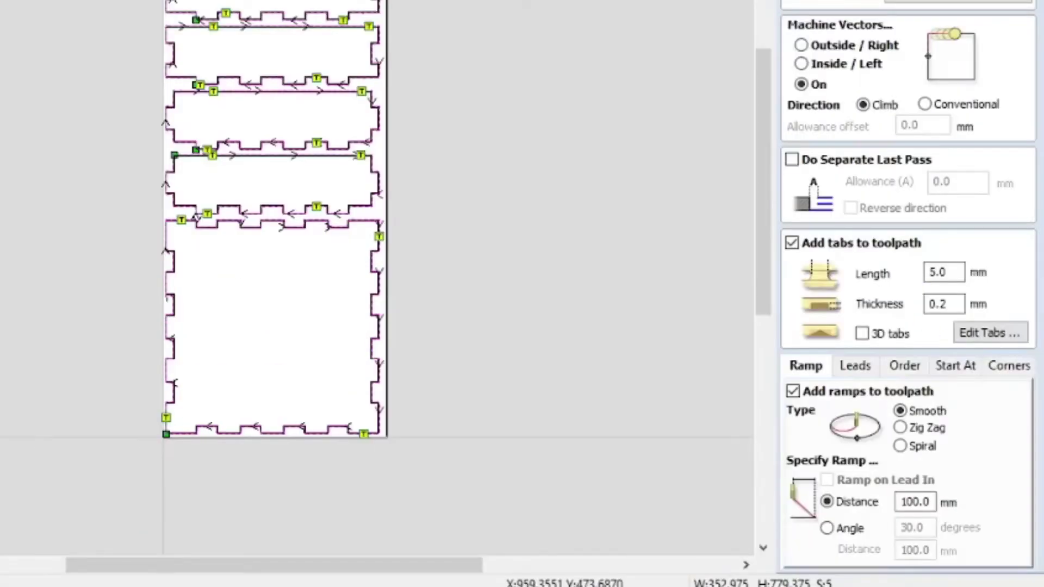
scroll(827, 307, down, 3)
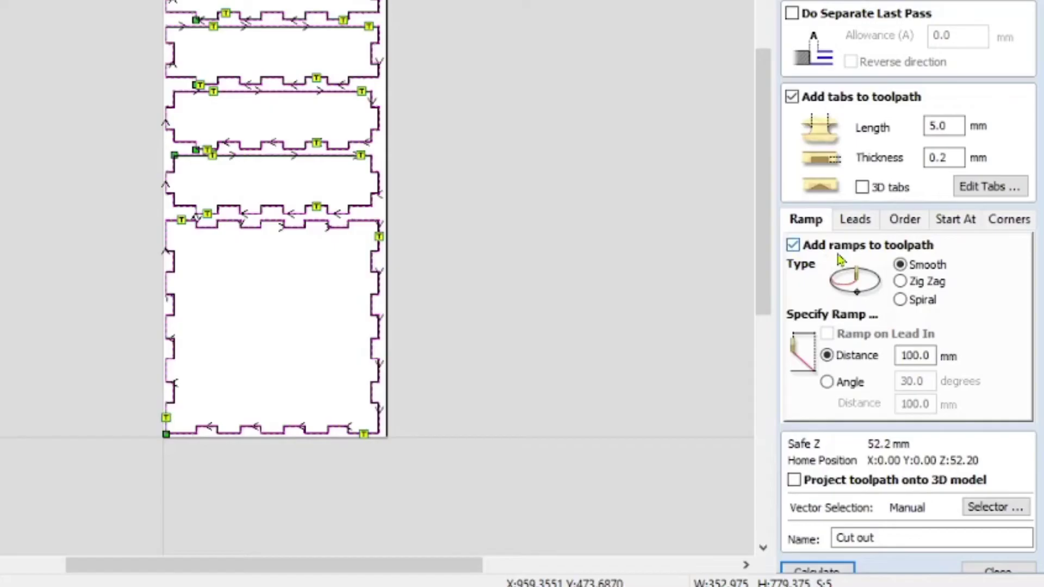
click(794, 245)
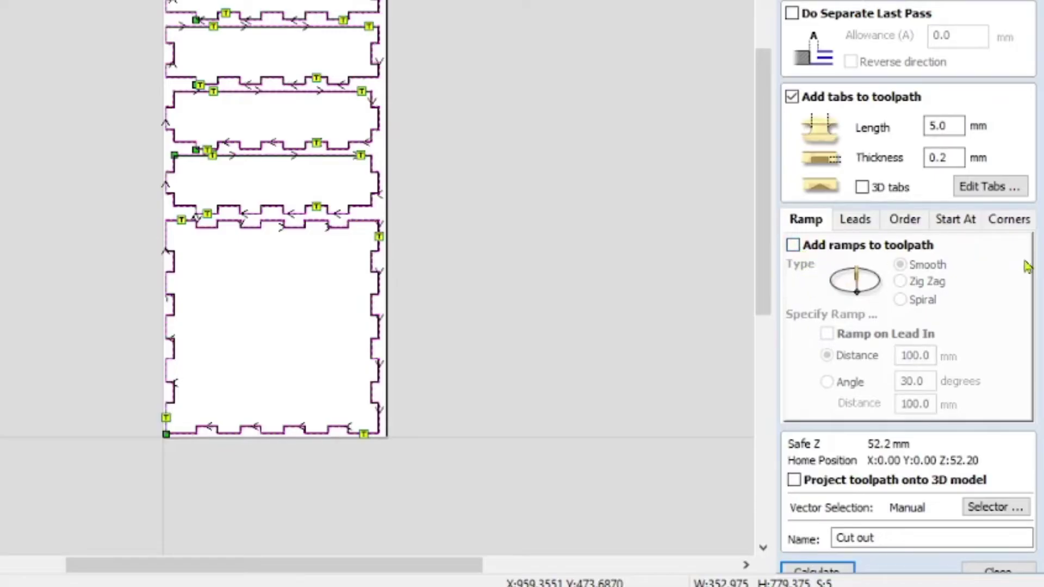
scroll(870, 490, down, 1)
Calculate the Cut out toolpath and simulate the box panels being cut from the board in 3D
click(840, 560)
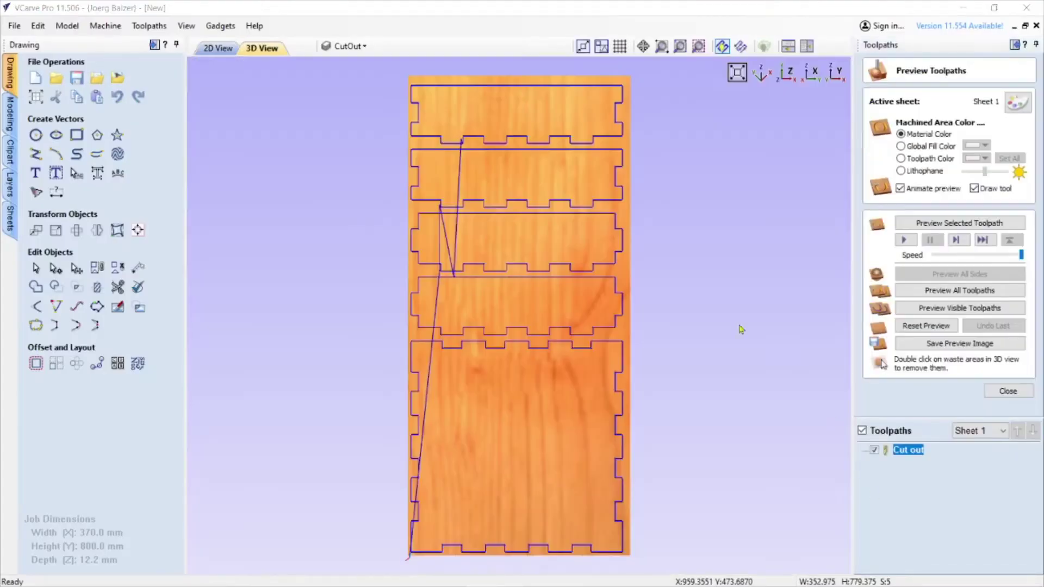
click(219, 48)
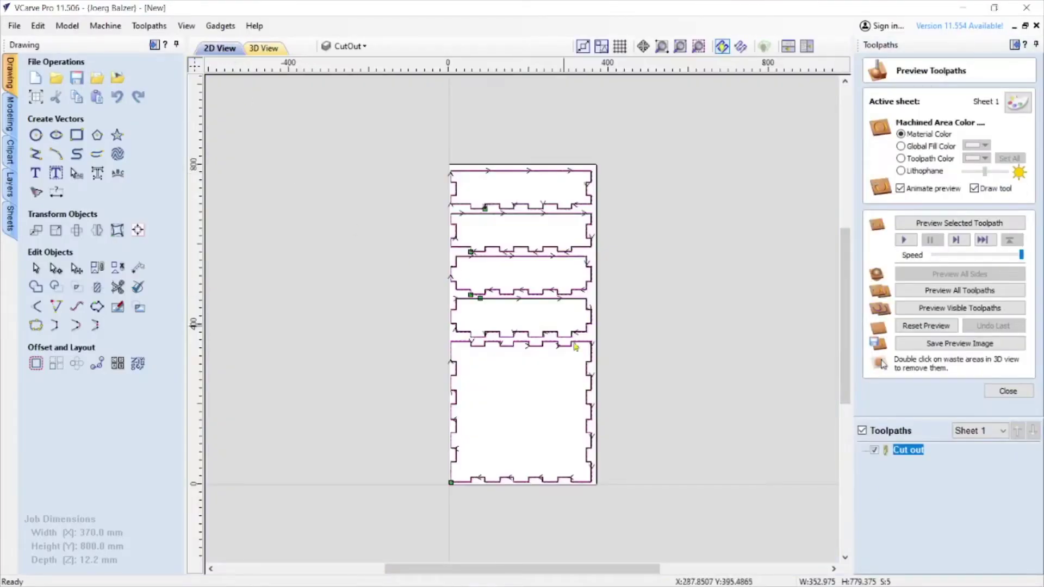
scroll(577, 361, up, 4)
scroll(576, 360, down, 5)
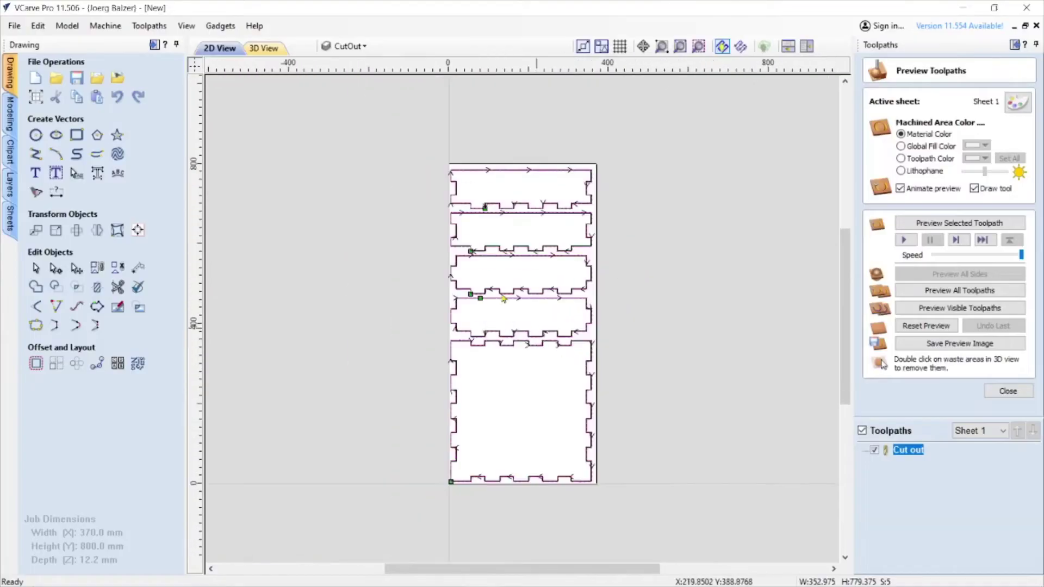
click(263, 48)
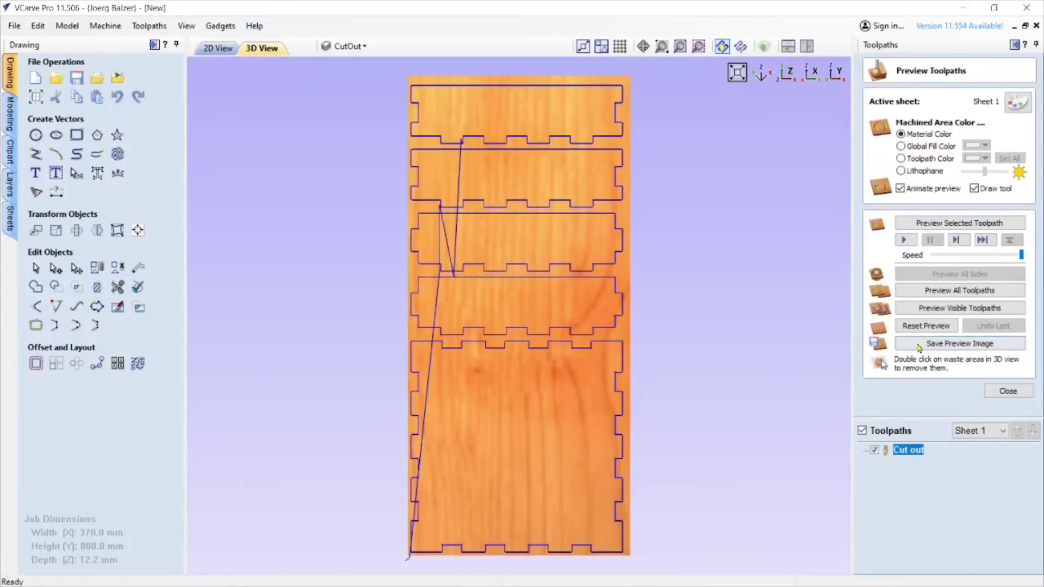
click(960, 290)
scroll(603, 351, up, 3)
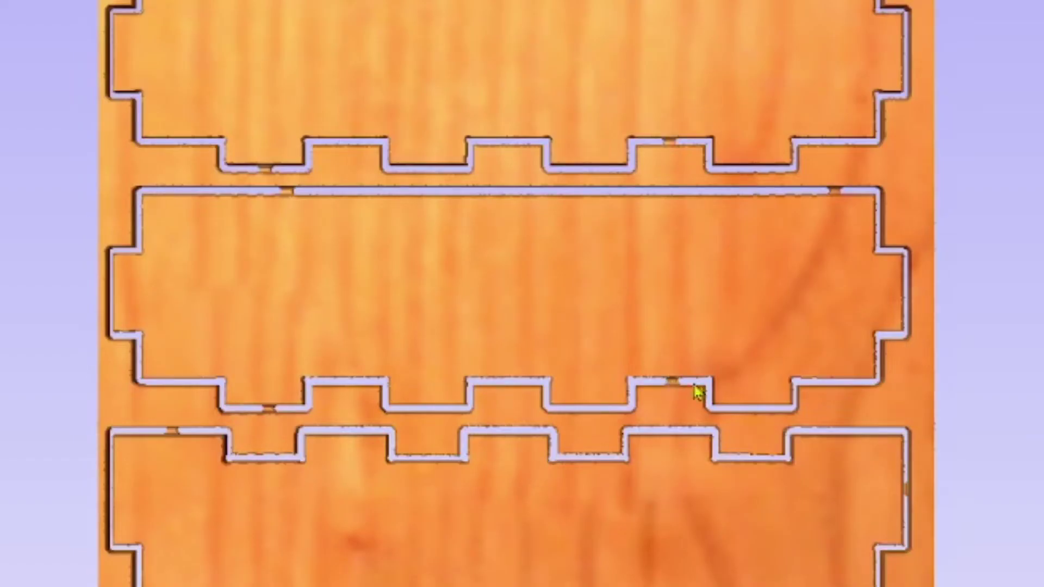
scroll(598, 386, down, 3)
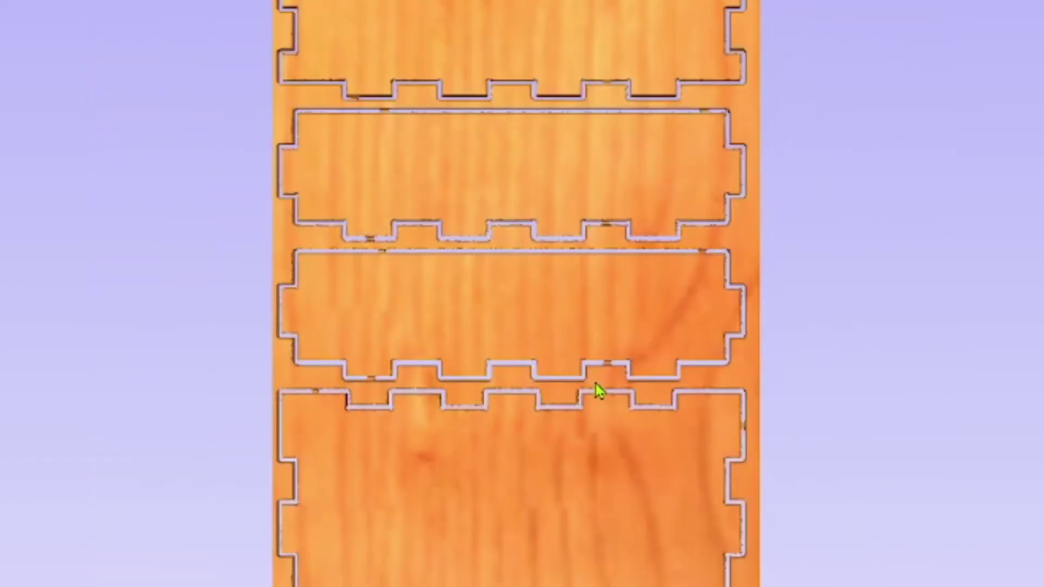